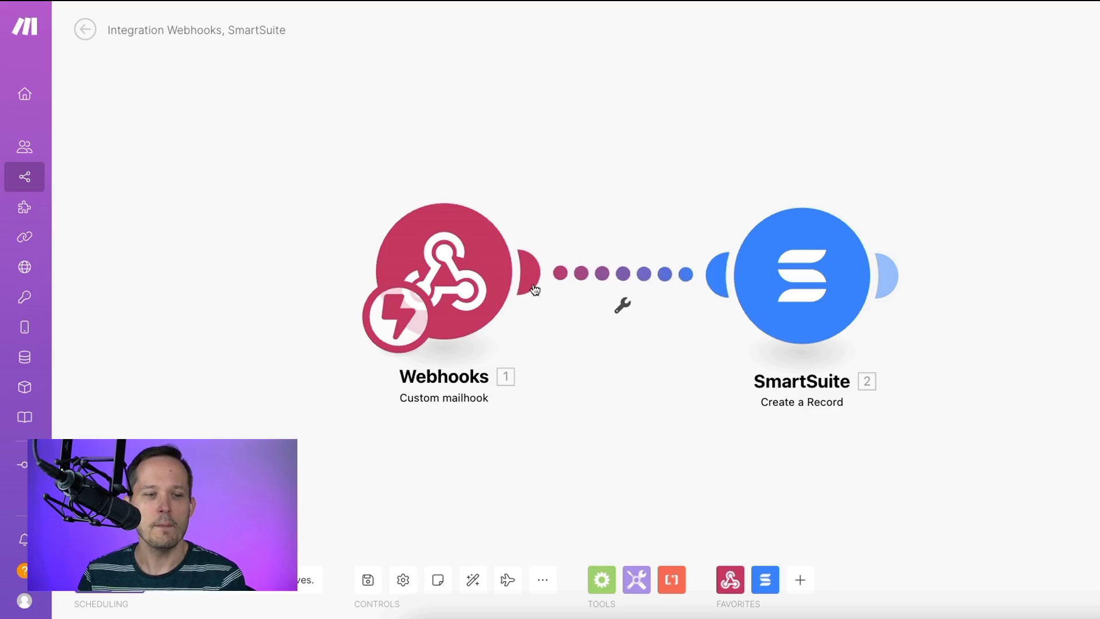
Check the webhook trigger's mailhook address and review the SmartSuite record module's settings
left_click(448, 280)
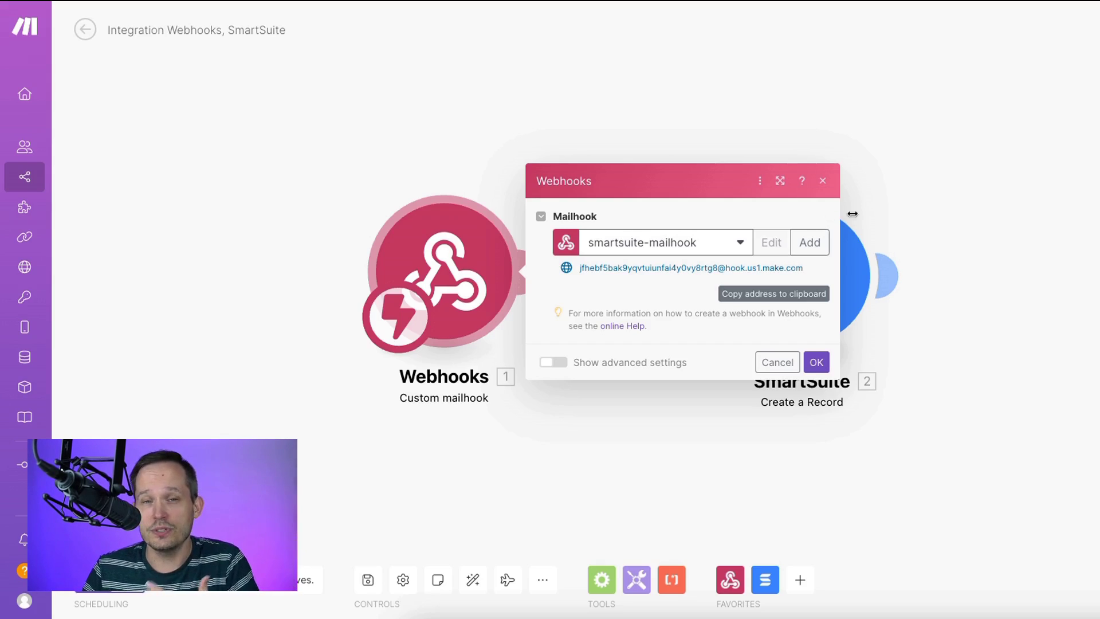
left_click(929, 170)
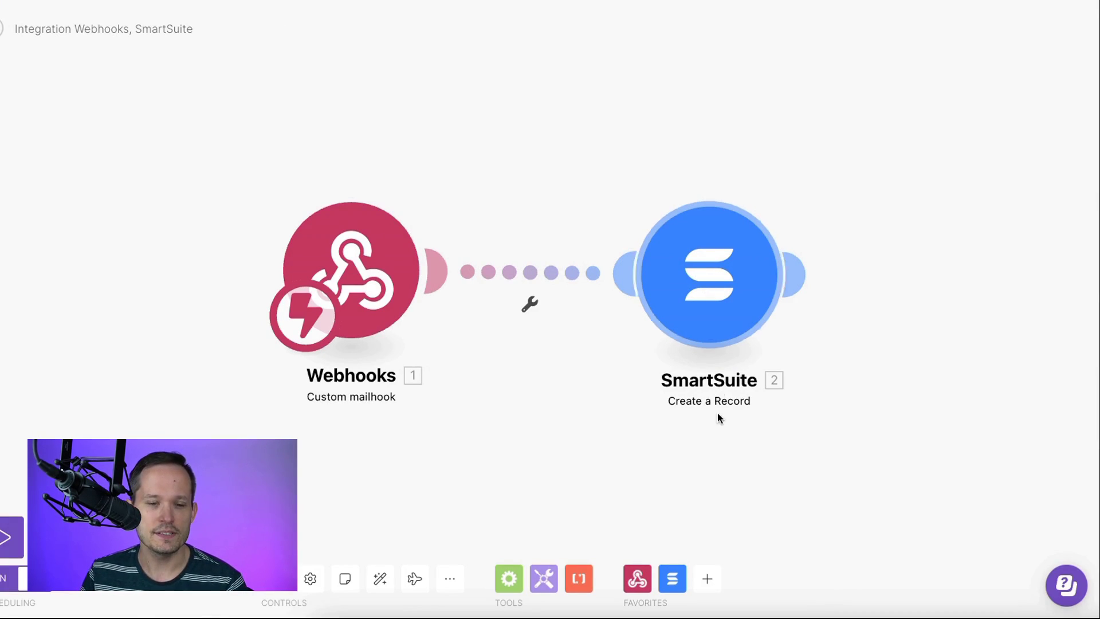
left_click(714, 307)
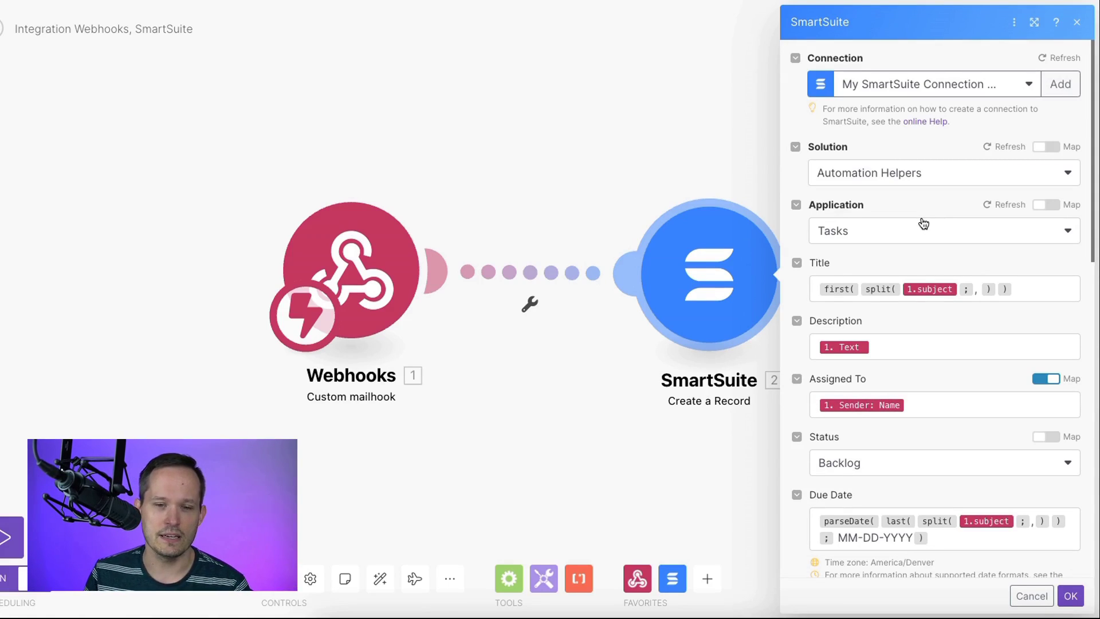
scroll(898, 215, "down", 1)
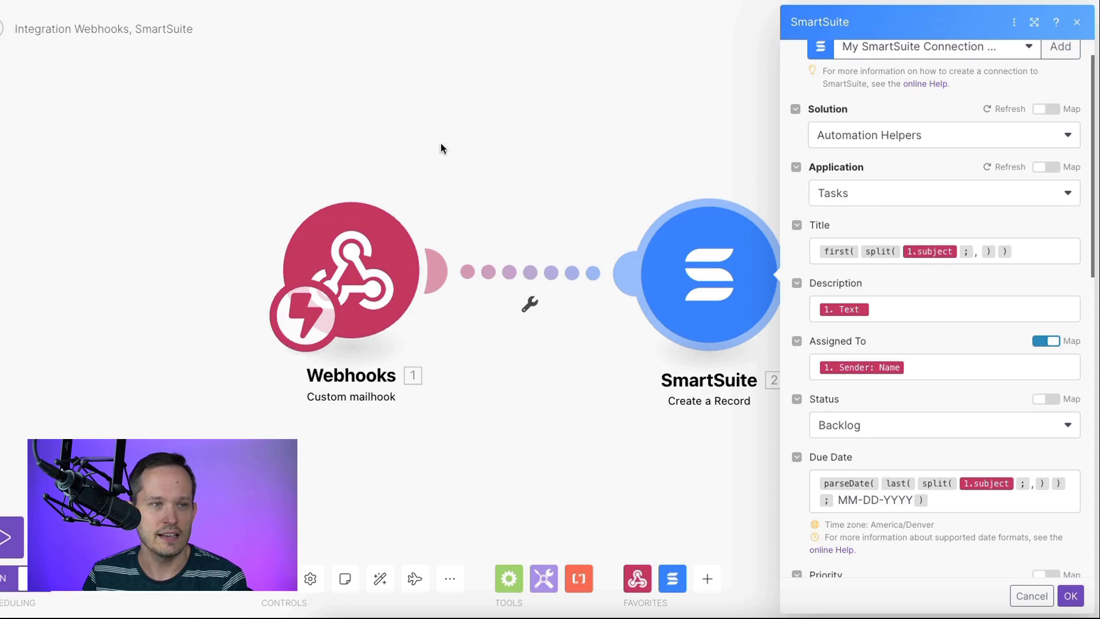
left_click(321, 104)
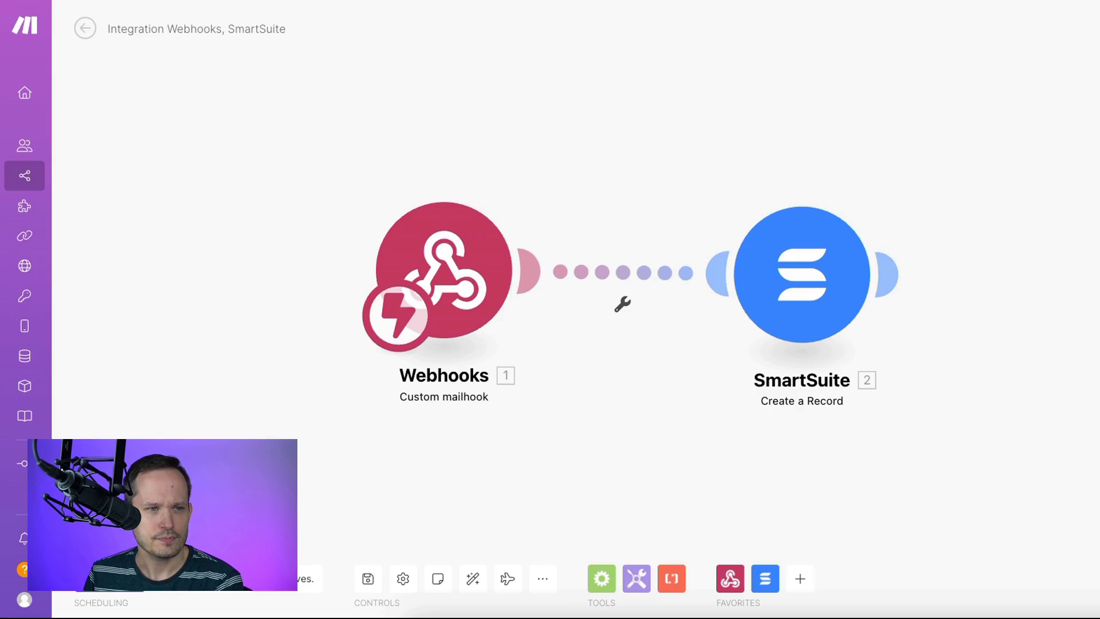
Reopen the SmartSuite Create a Record module to show the Title, Description, Assigned To and Due Date mappings
left_click(702, 245)
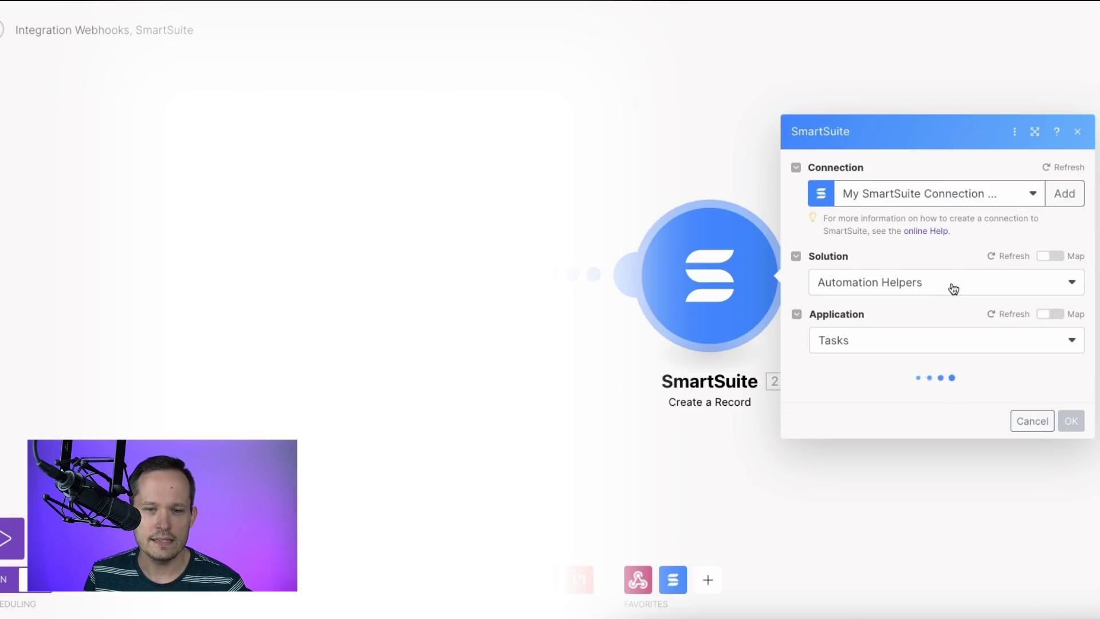
scroll(904, 327, "down", 1)
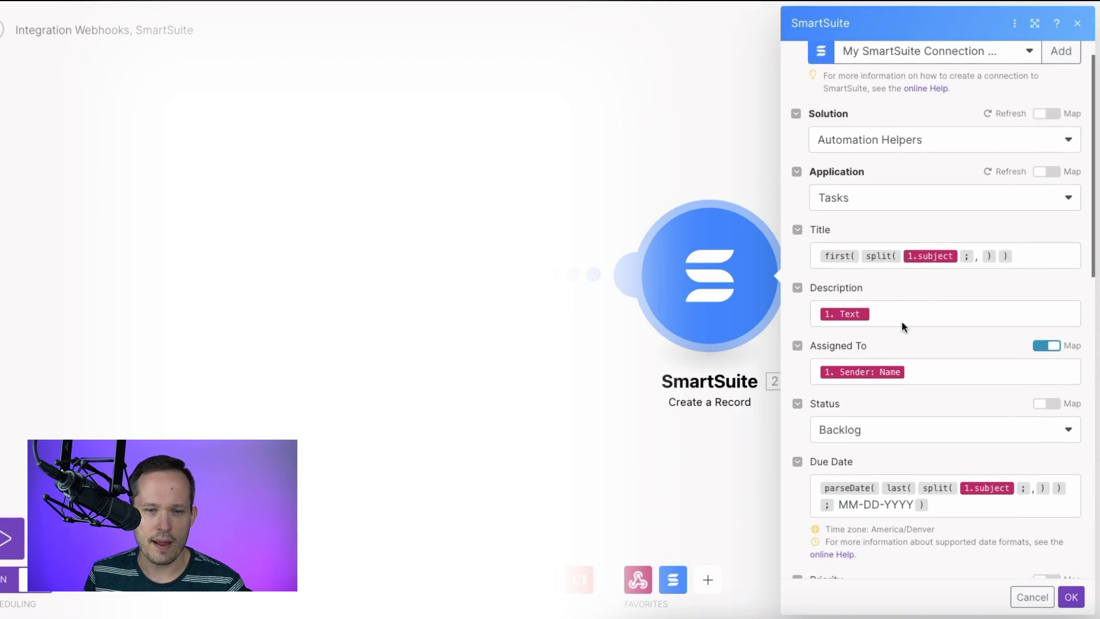
mouse_move(893, 259)
scroll(893, 259, "down", 1)
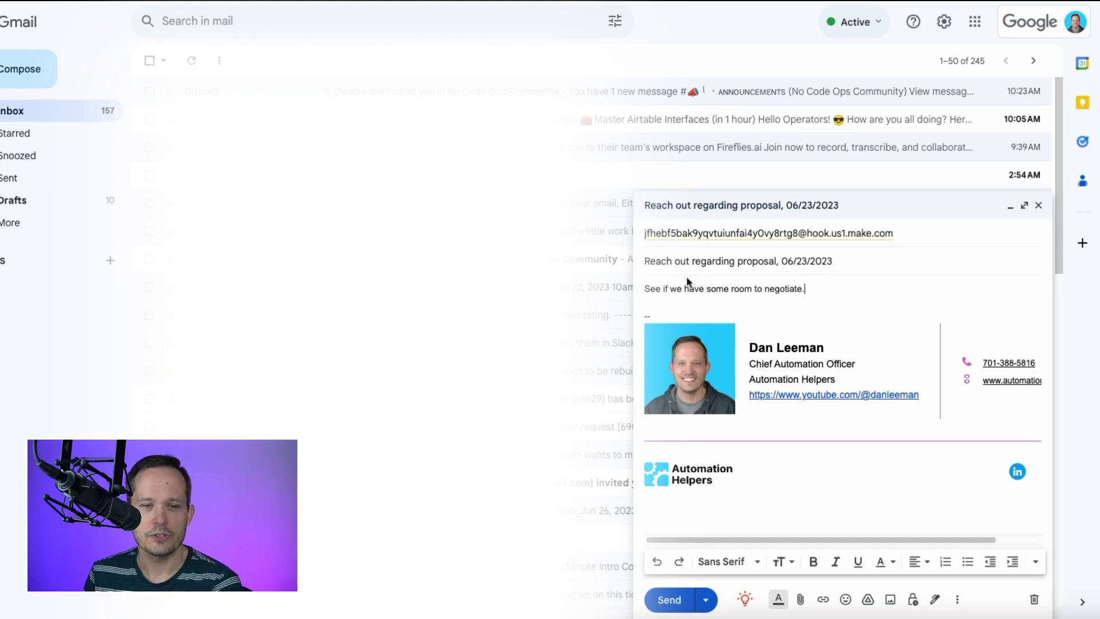
left_click_drag(646, 261, 652, 264)
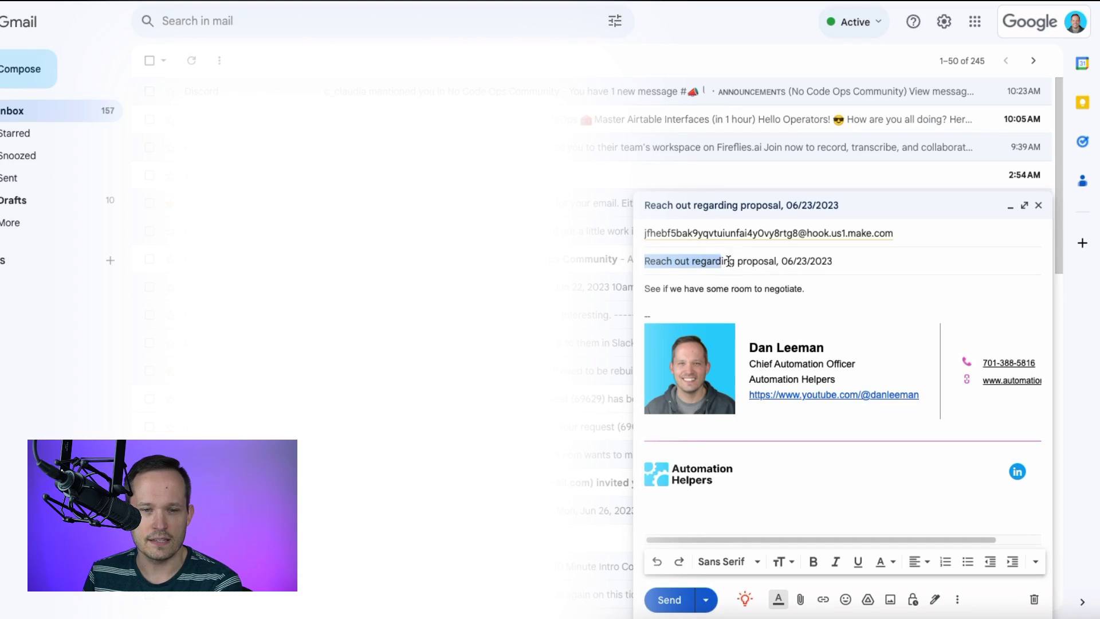
left_click_drag(728, 262, 774, 261)
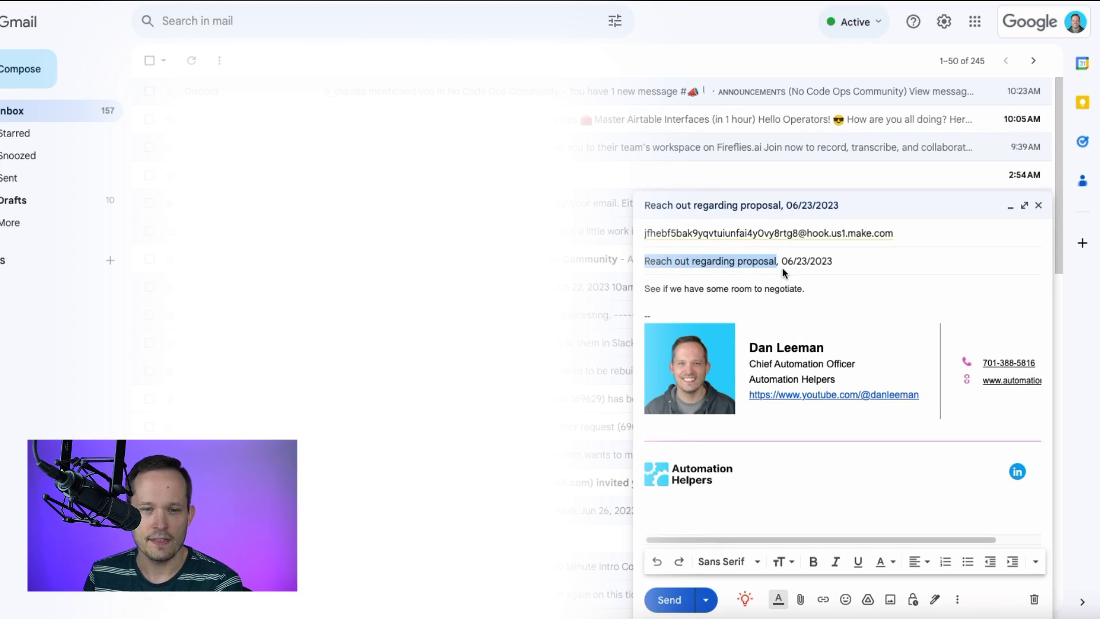
left_click(781, 262)
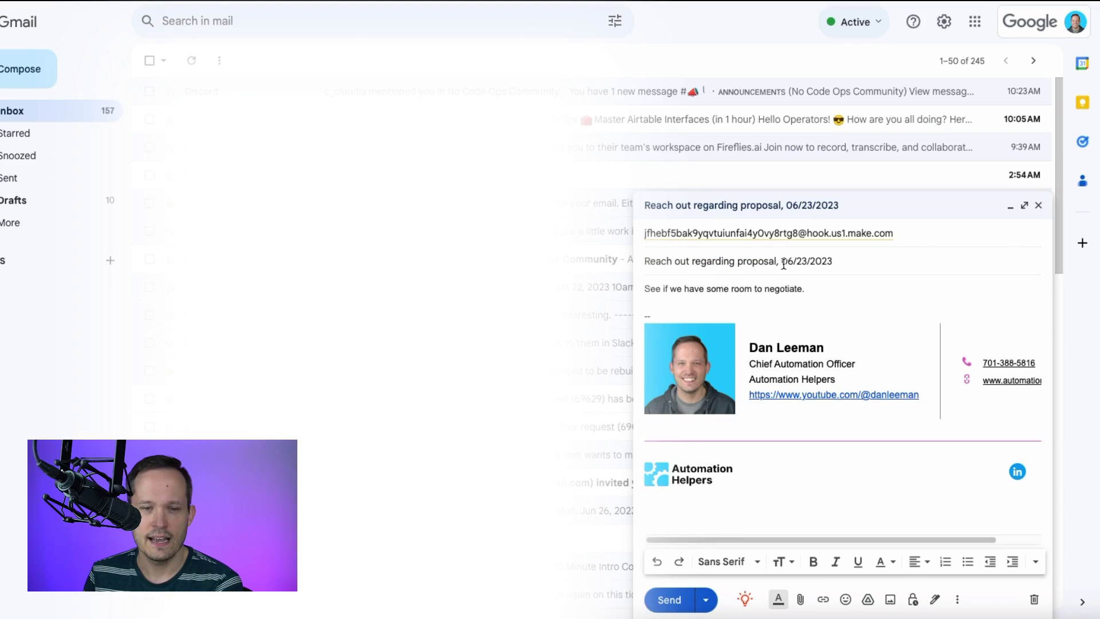
left_click_drag(784, 264, 852, 264)
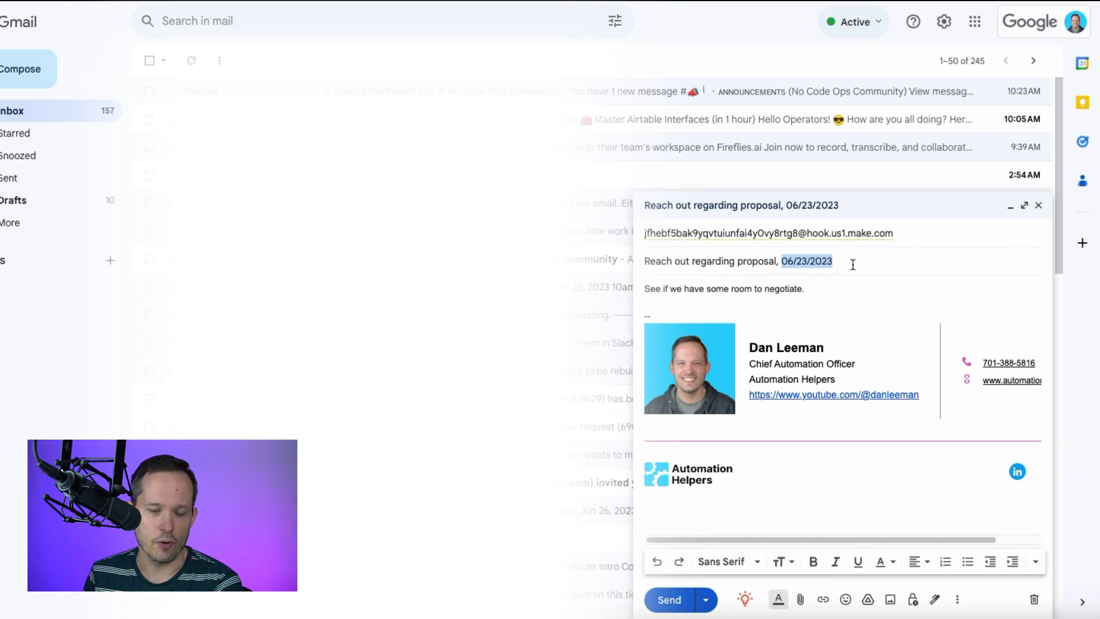
left_click(846, 262)
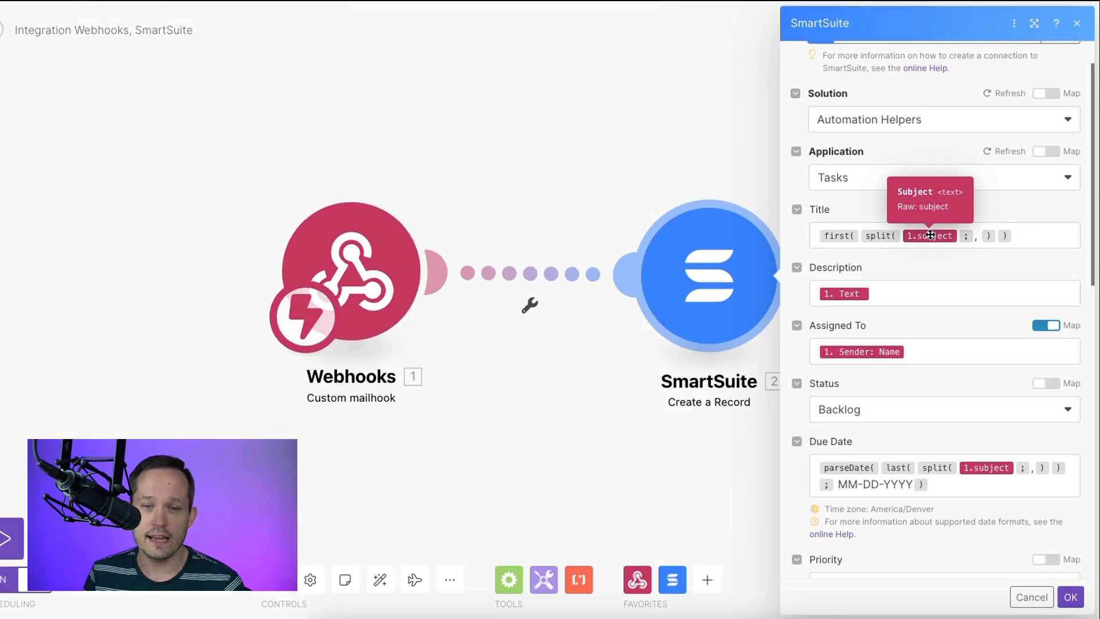
Review the Title split() and Description mappings, then map Assigned To to Webhooks 1. Sender: Name
left_click(884, 236)
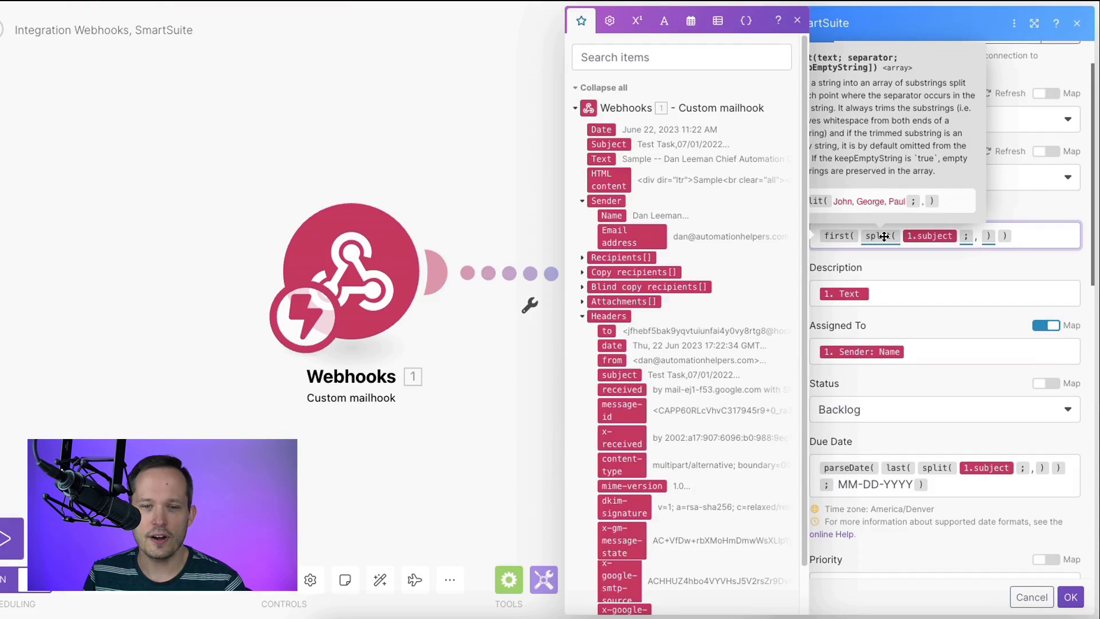
left_click(979, 236)
left_click(1015, 236)
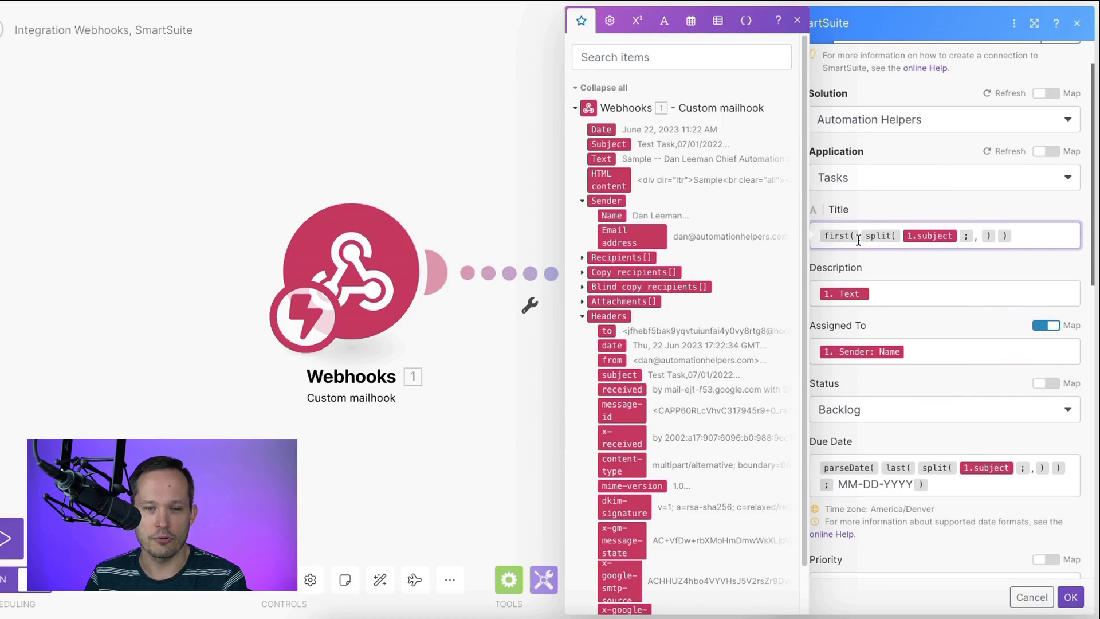
left_click(900, 291)
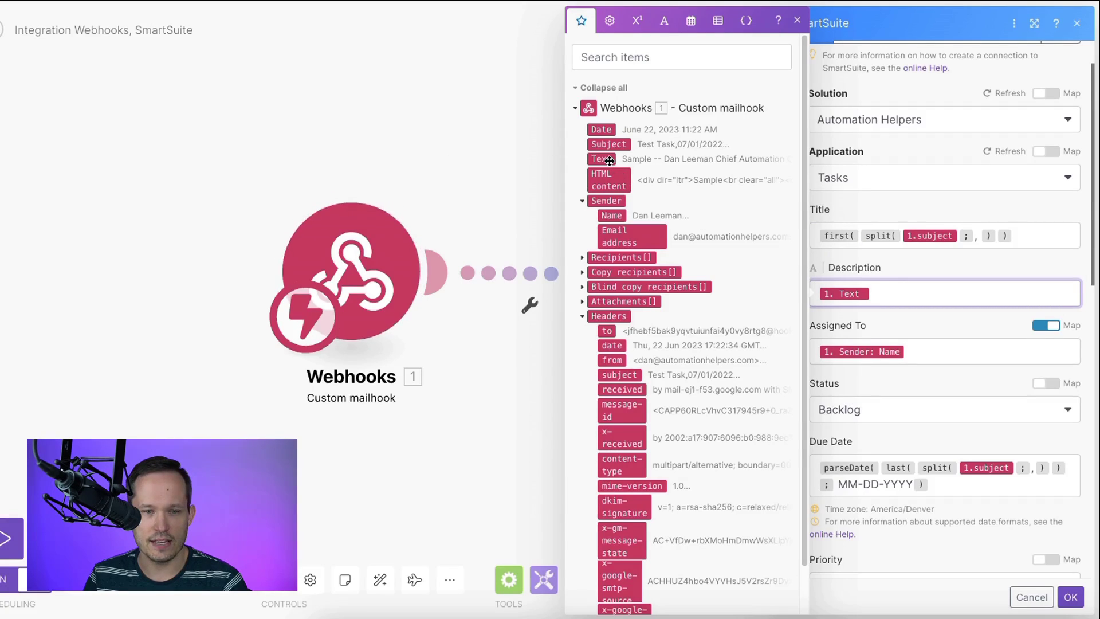
left_click(921, 358)
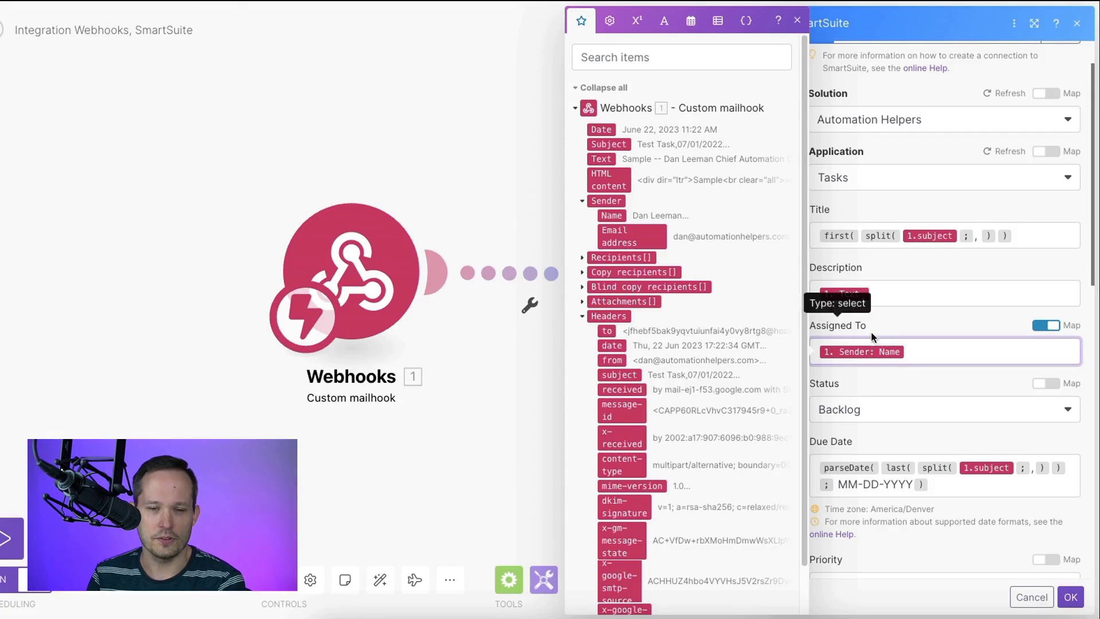
Check the Due Date parseDate formula, which takes the last comma-separated subject part as MM-DD-YYYY
left_click(900, 386)
scroll(903, 409, "down", 2)
scroll(902, 410, "down", 1)
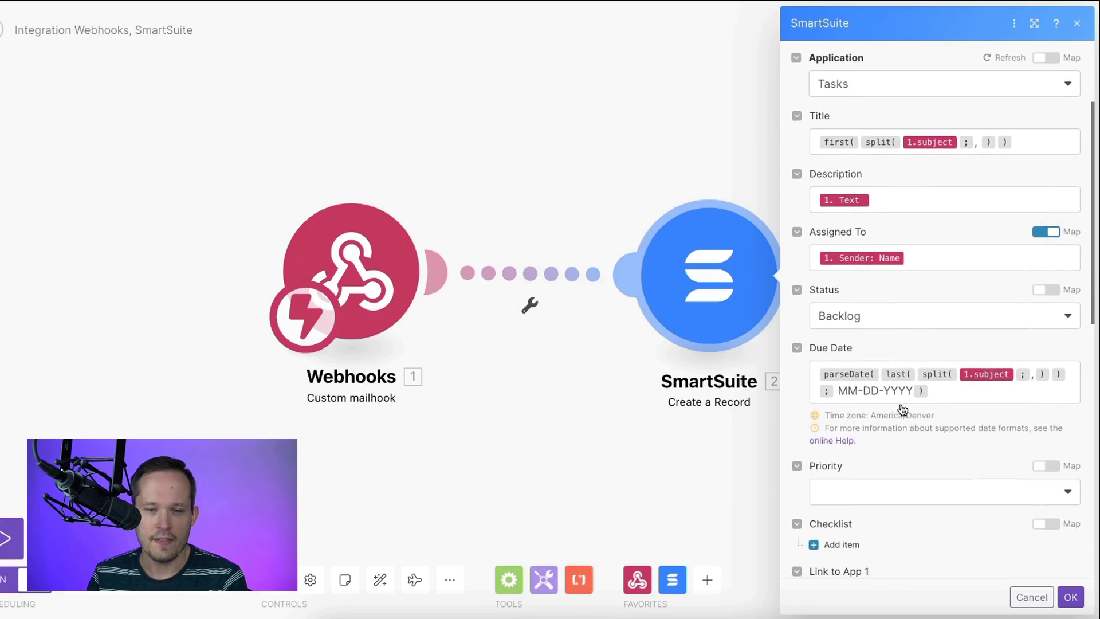
scroll(926, 387, "up", 2)
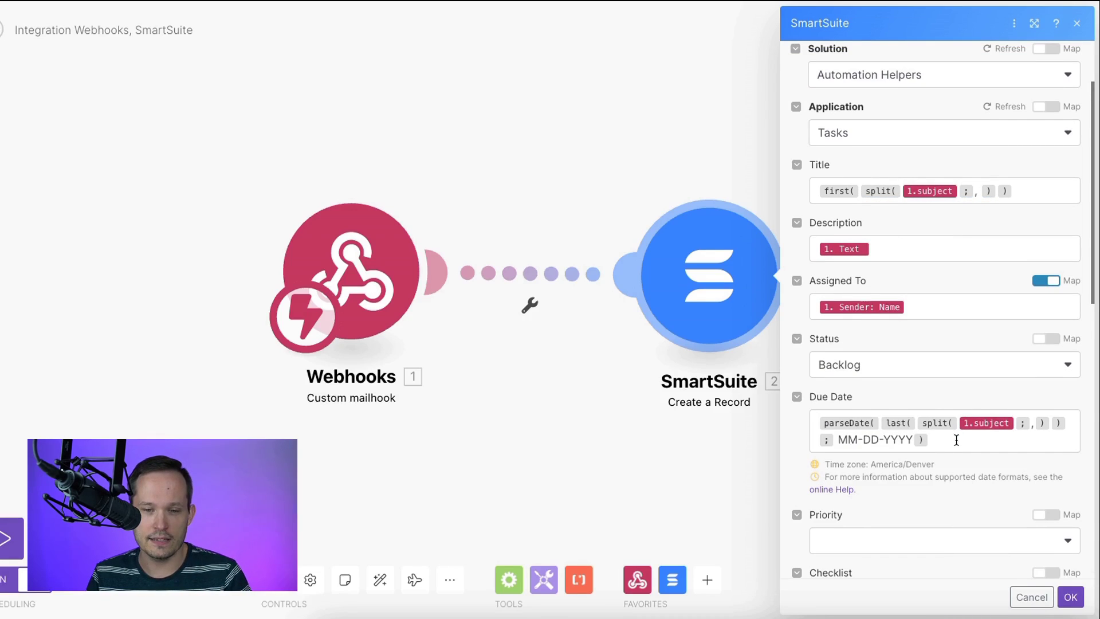
left_click(950, 445)
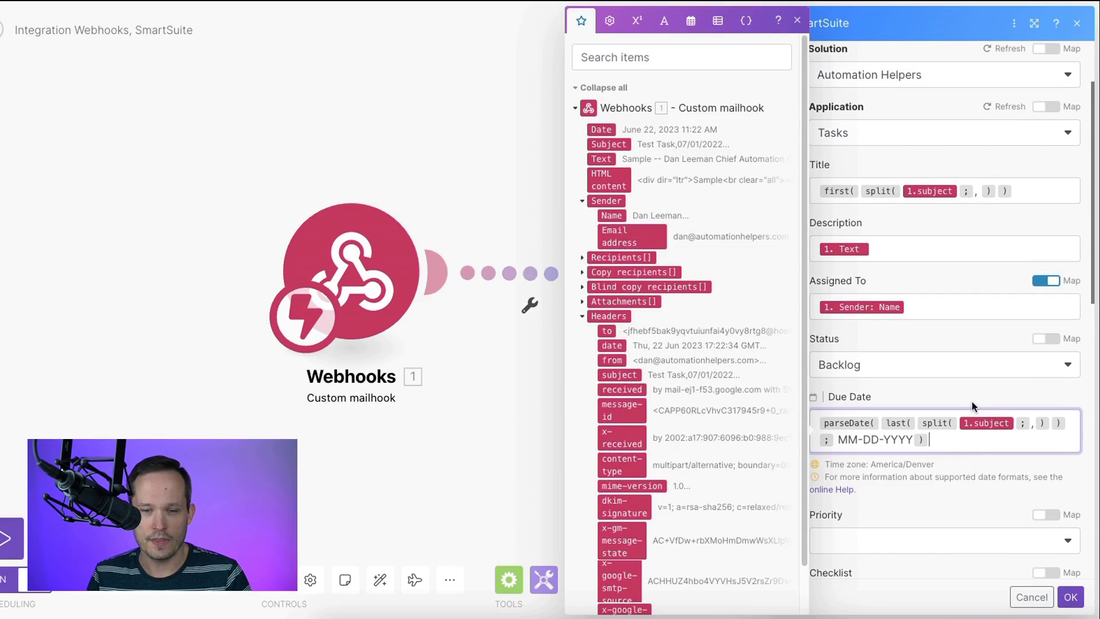
left_click(972, 400)
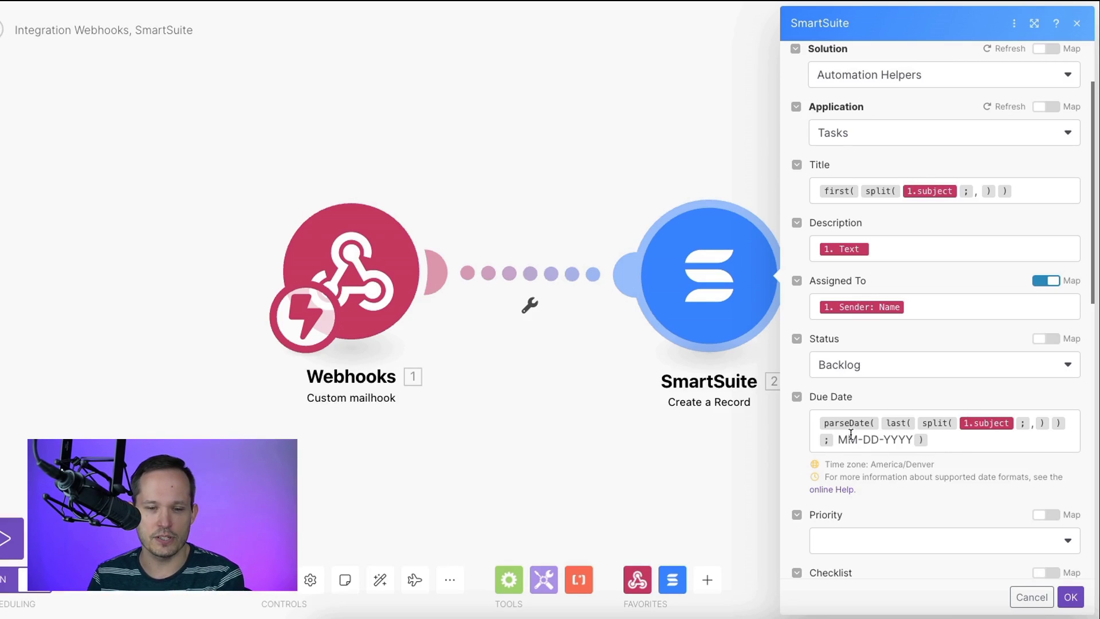
Confirm the SmartSuite module settings, save the scenario, and return to the Gmail draft
mouse_move(850, 423)
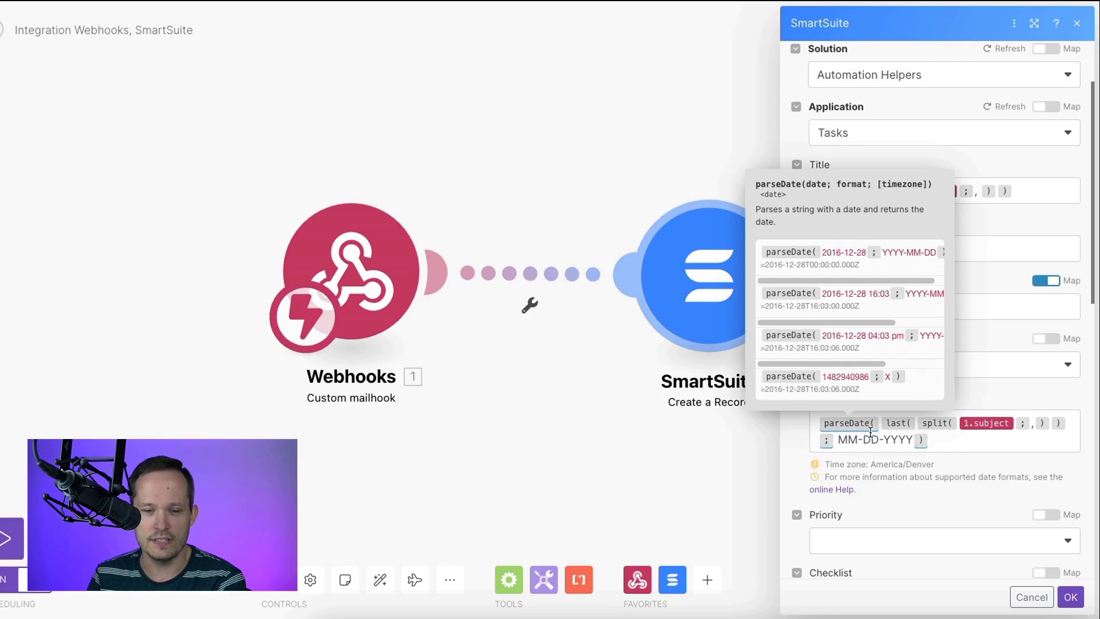
scroll(944, 489, "down", 10)
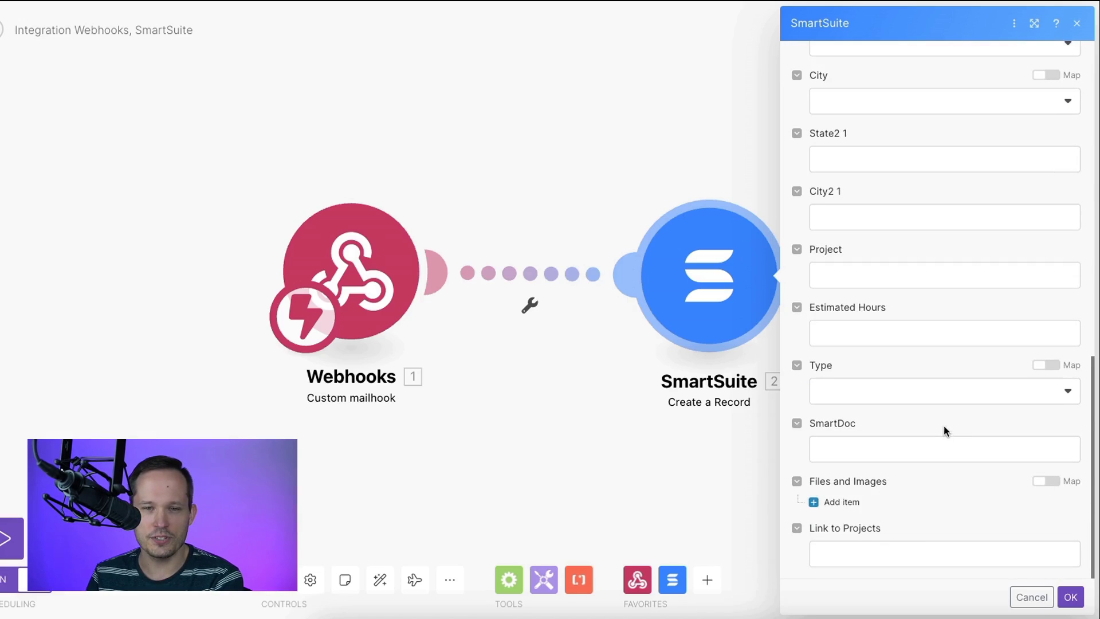
scroll(943, 426, "up", 10)
scroll(916, 400, "down", 10)
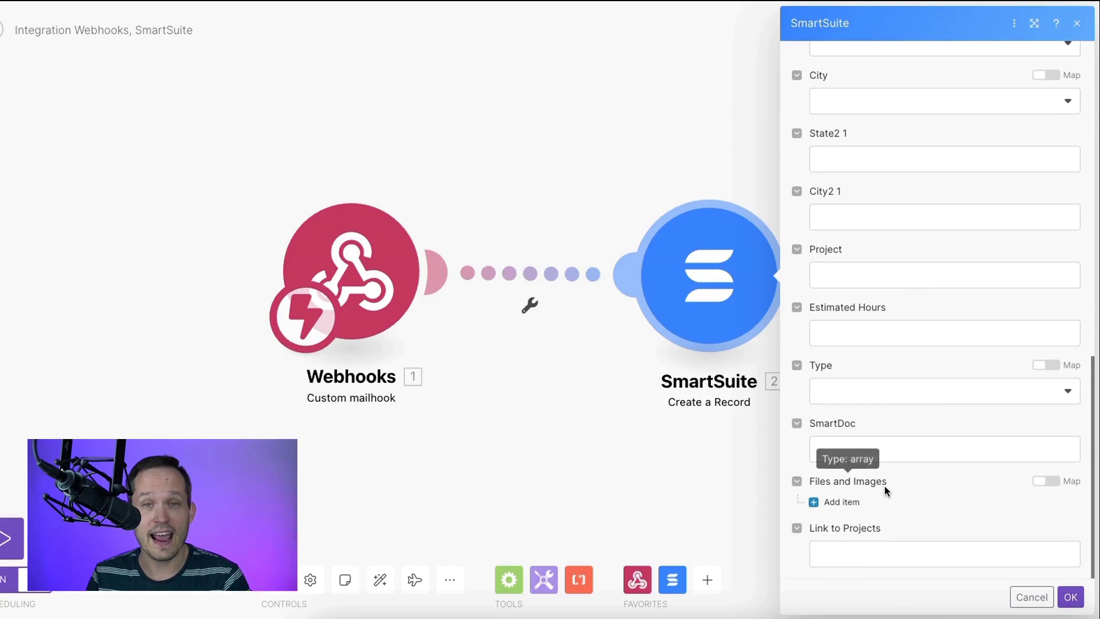
scroll(902, 424, "up", 10)
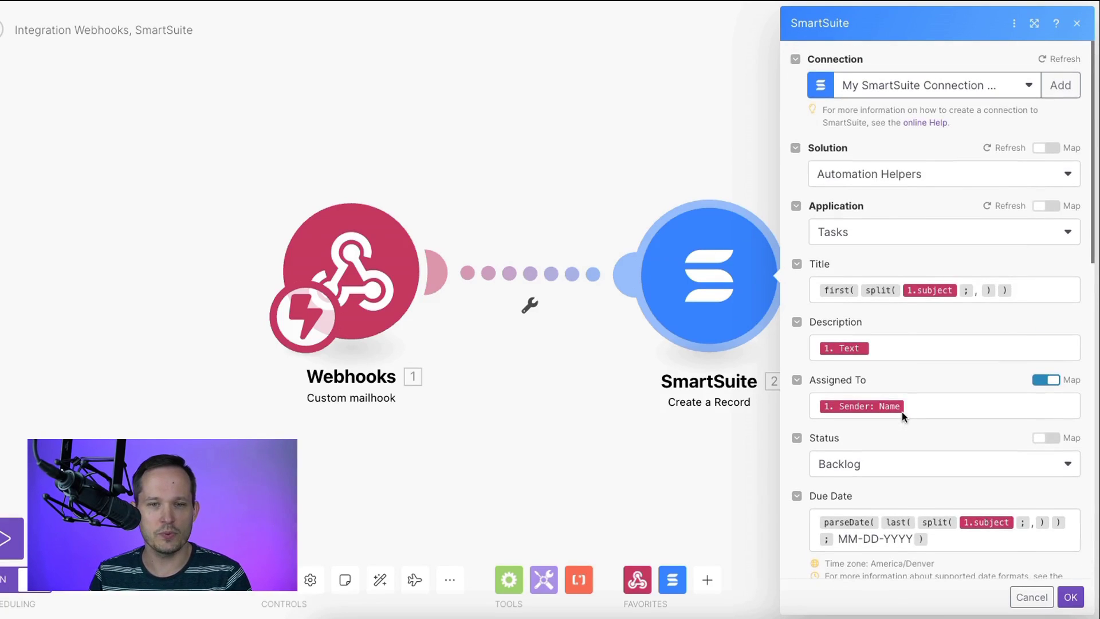
left_click(1070, 597)
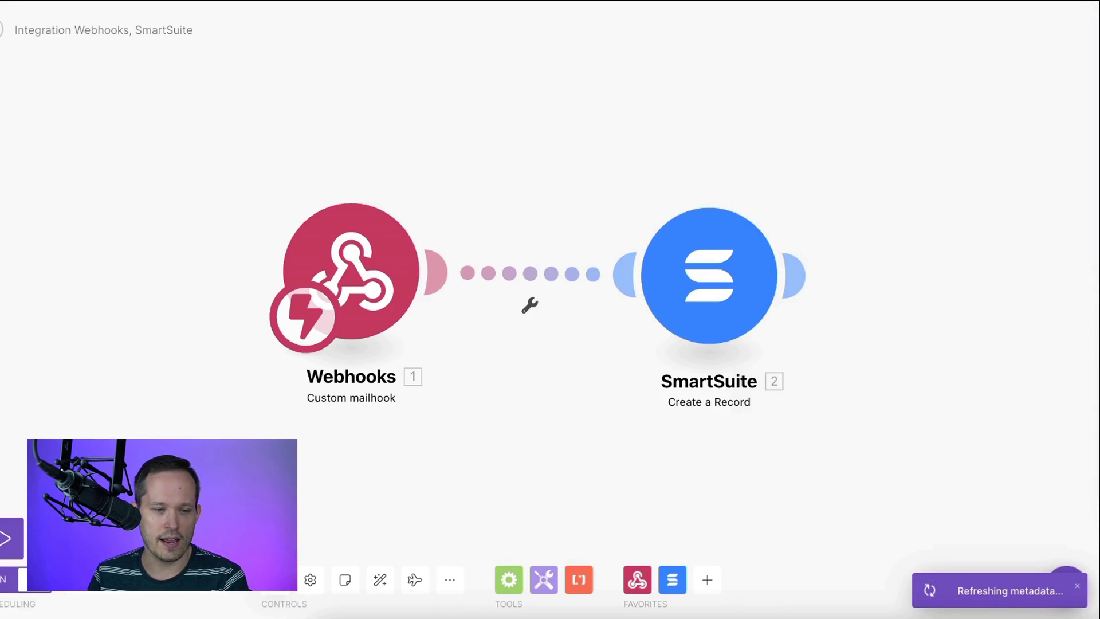
key("ctrl+s")
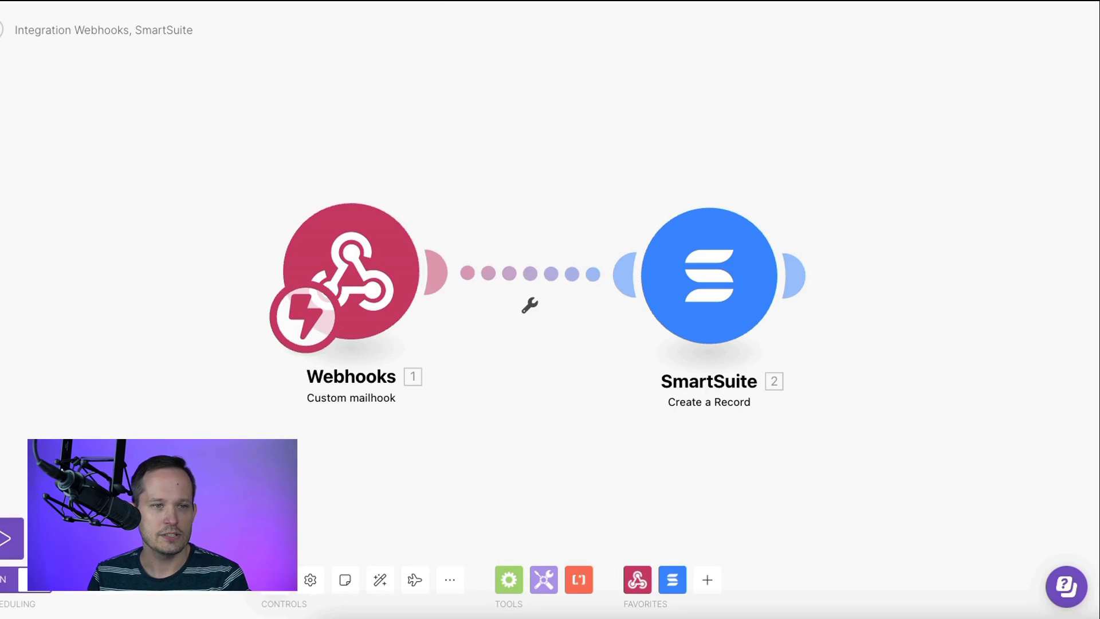
key("ctrl+Tab")
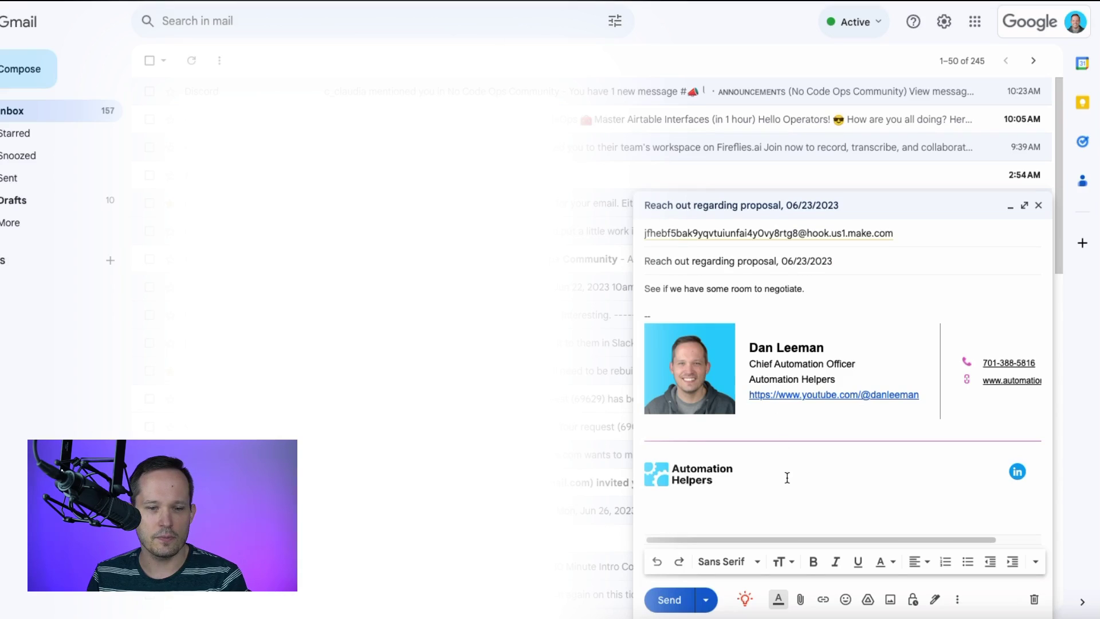
Send the 'Reach out regarding proposal, 06/23/2023' email to the mailhook and return to Make
left_click(667, 600)
key("ctrl+shift+Tab")
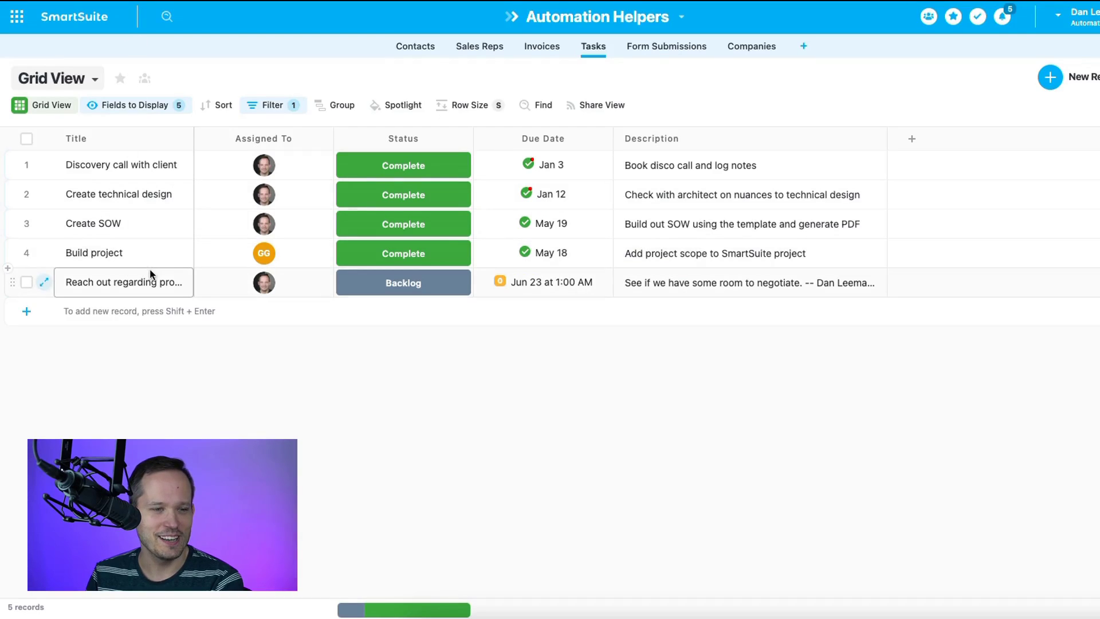
Open the new 'Reach out regarding proposal' task and check its assignee and Jun 23 due date
left_click(42, 284)
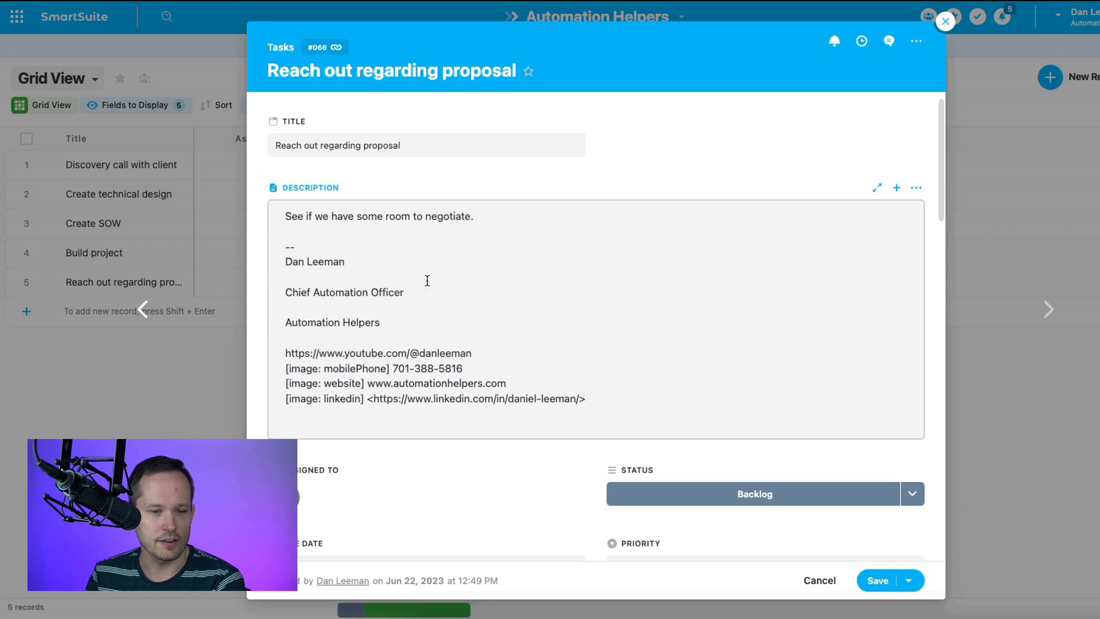
scroll(331, 429, "down", 3)
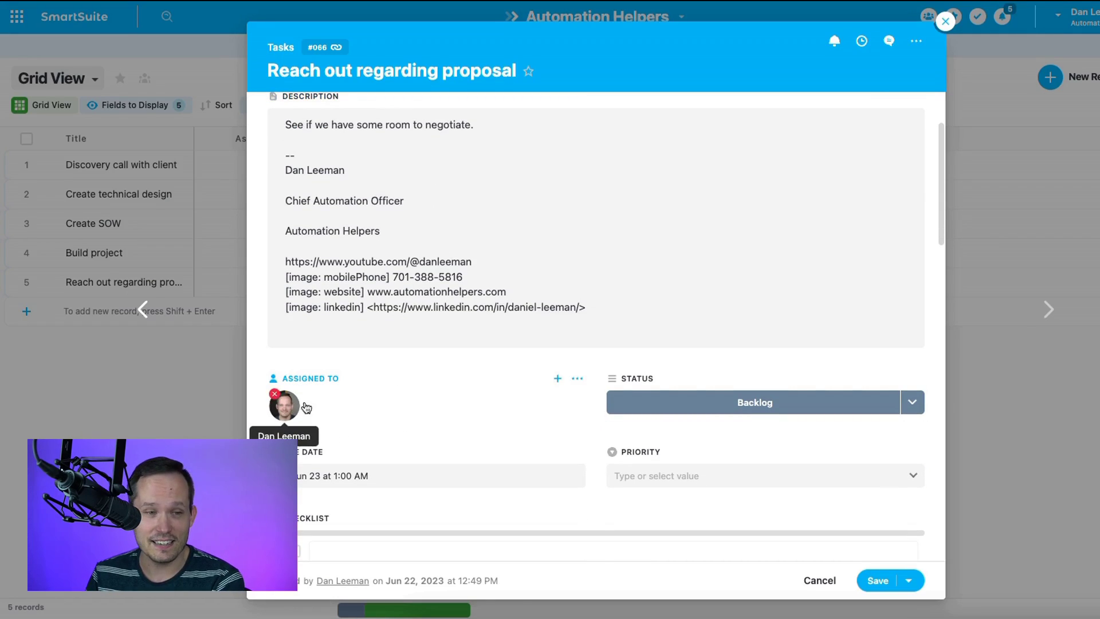
scroll(493, 404, "down", 2)
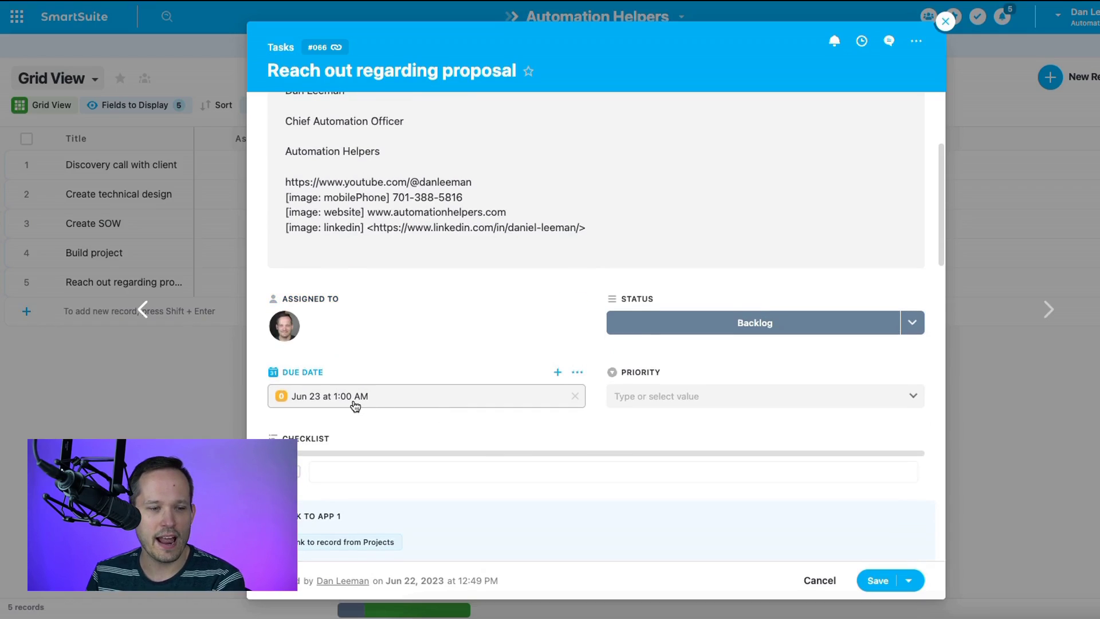